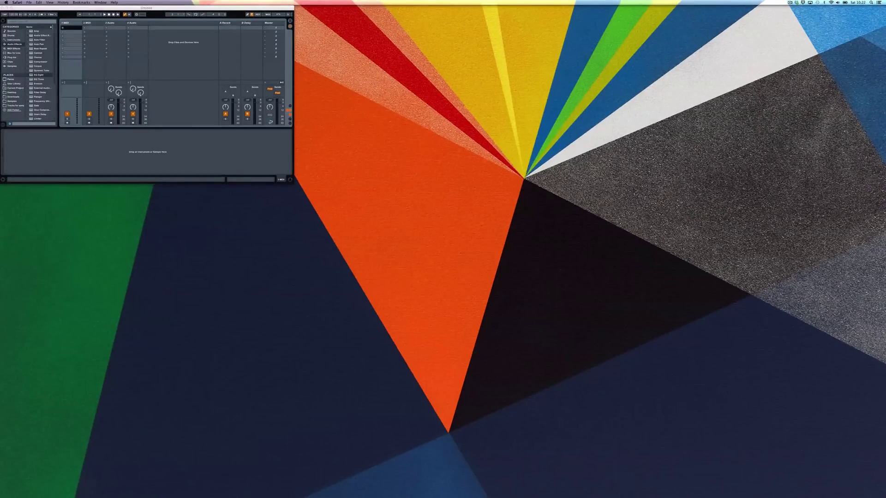
Maximise the Ableton Live window so the empty Session View fills the screen
click(12, 8)
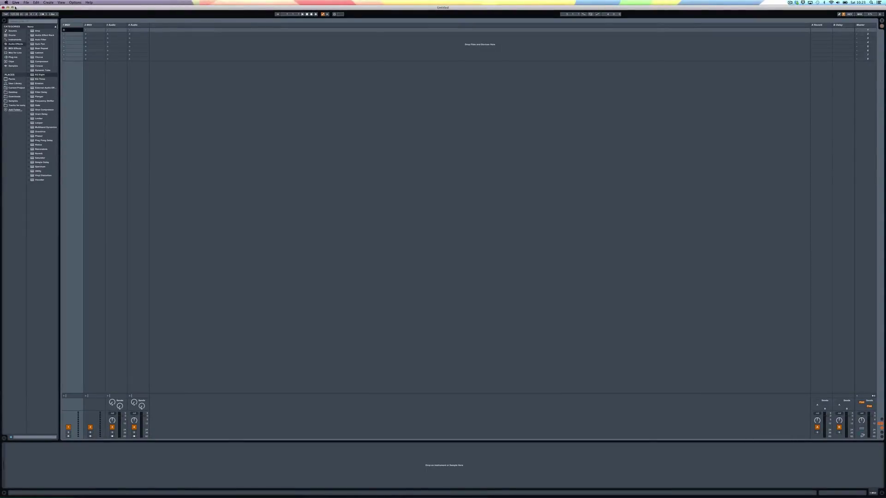
Set Zoom Display to 200 % in the Look/Feel preferences, then close Preferences
click(15, 3)
click(25, 15)
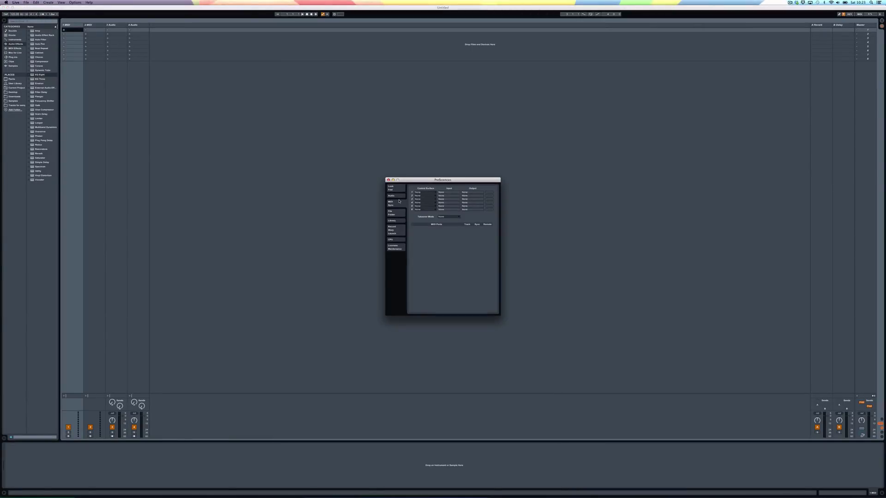
click(398, 191)
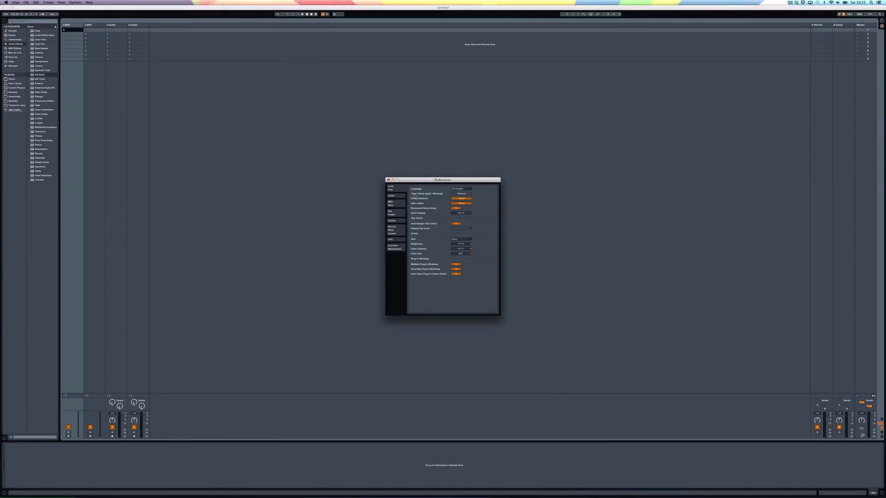
click(460, 214)
text(200)
key(Return)
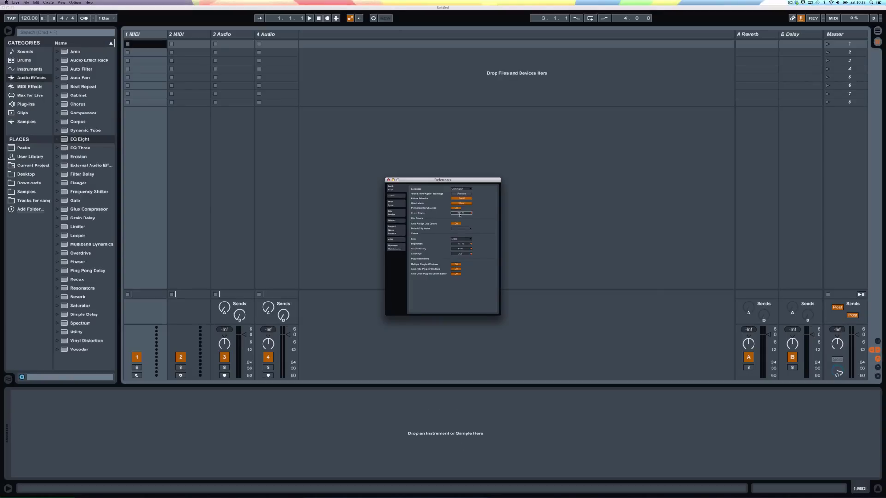
click(388, 181)
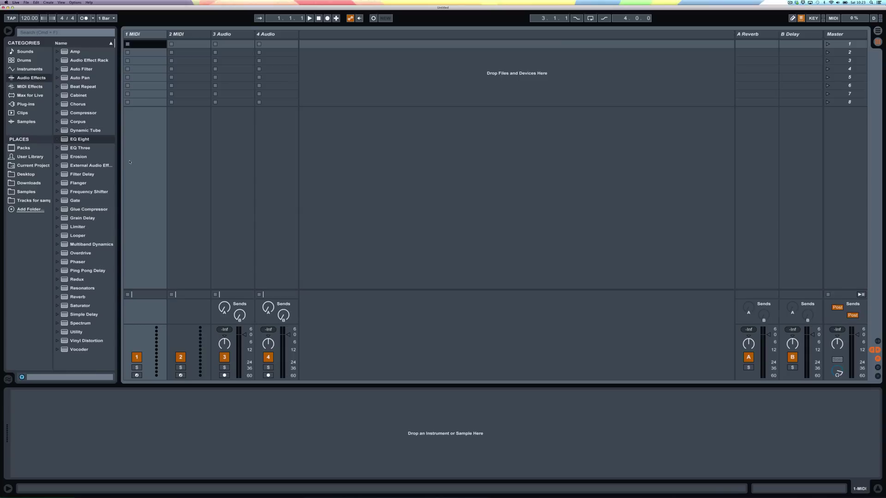
Browse the Tracks for samples folder, select the Leon Ware song sample and preview it
click(42, 201)
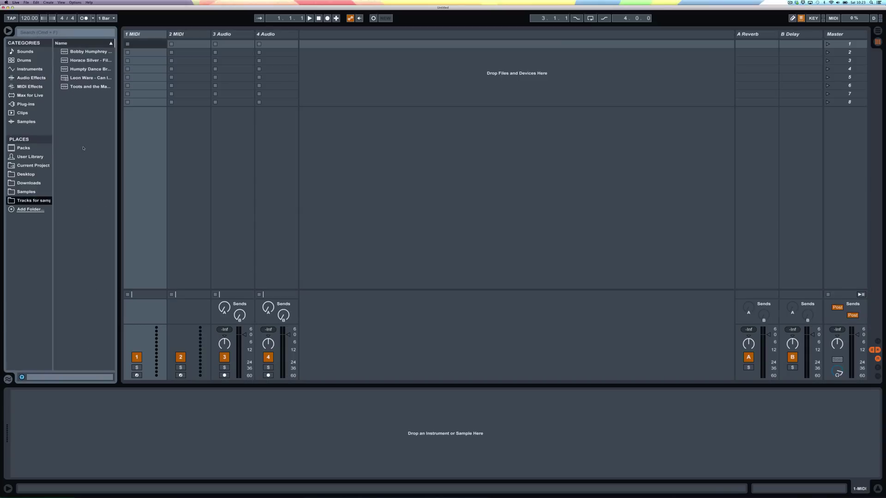
click(87, 79)
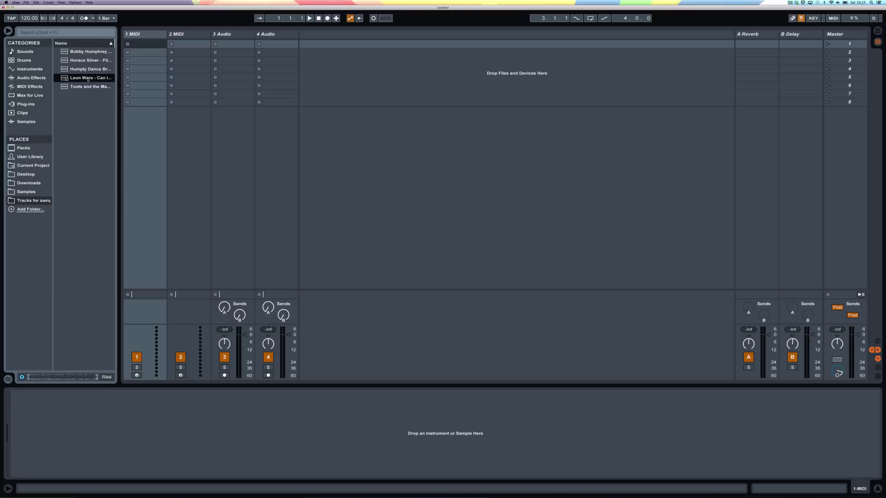
click(30, 376)
Drop the sample onto 3 Audio's first slot and set 1.1.1 at its first transient
drag(85, 76, 226, 47)
key(shift+Tab)
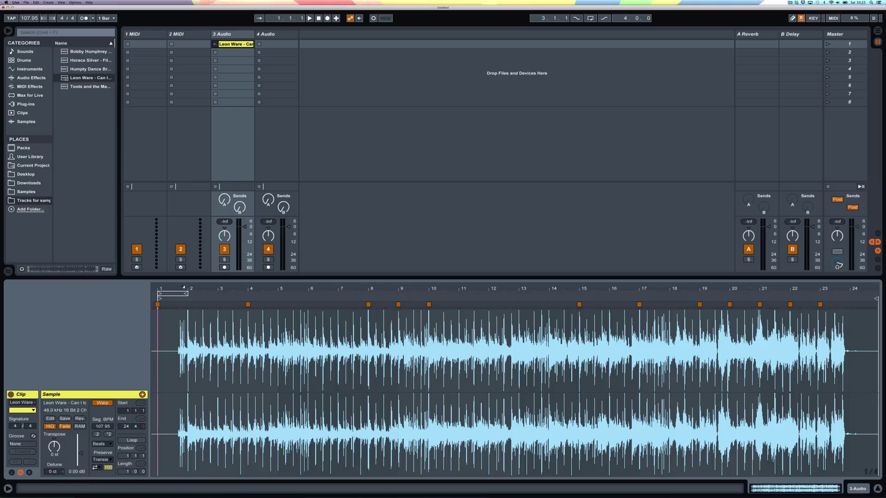
drag(190, 293, 170, 294)
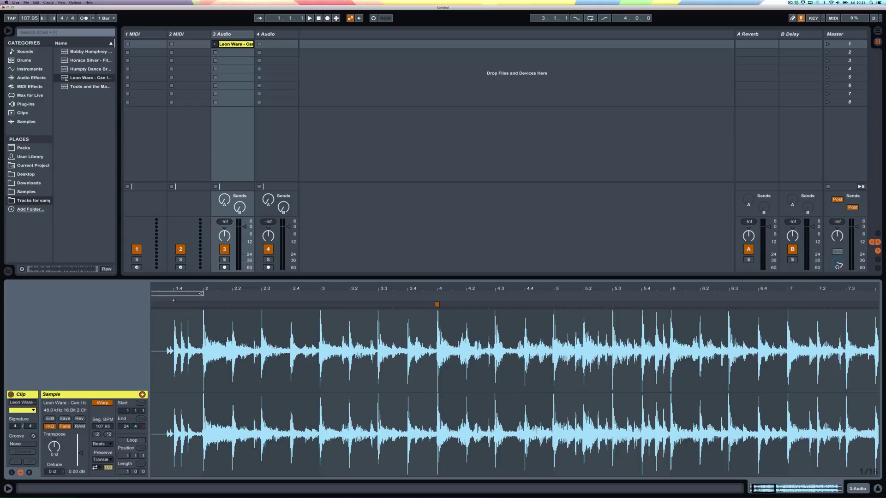
right_click(174, 303)
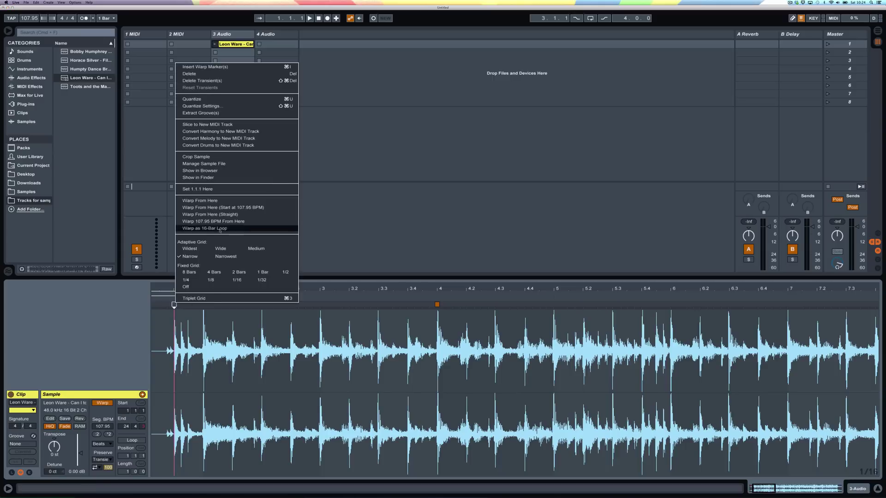
click(210, 189)
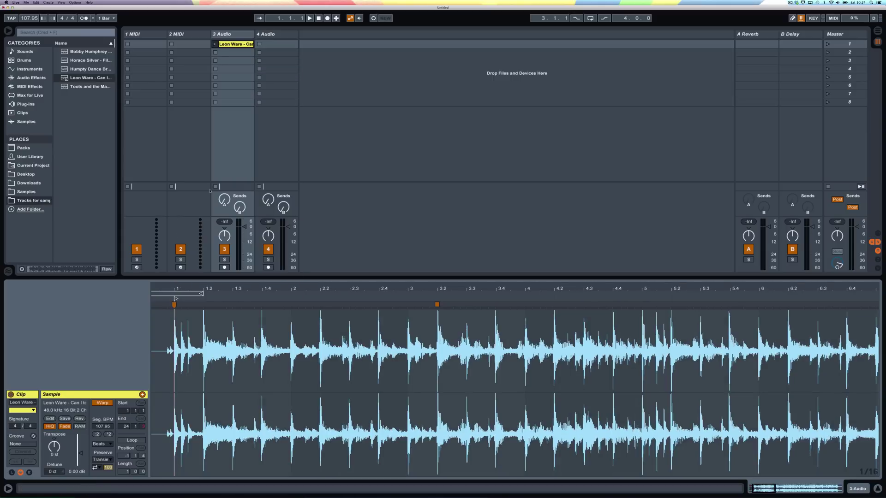
Launch the clip and listen to it in the waveform view
click(215, 44)
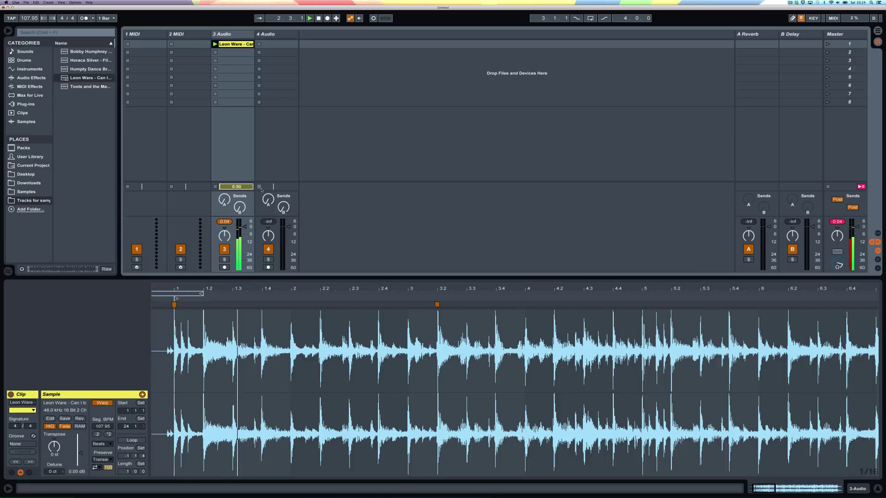
click(302, 294)
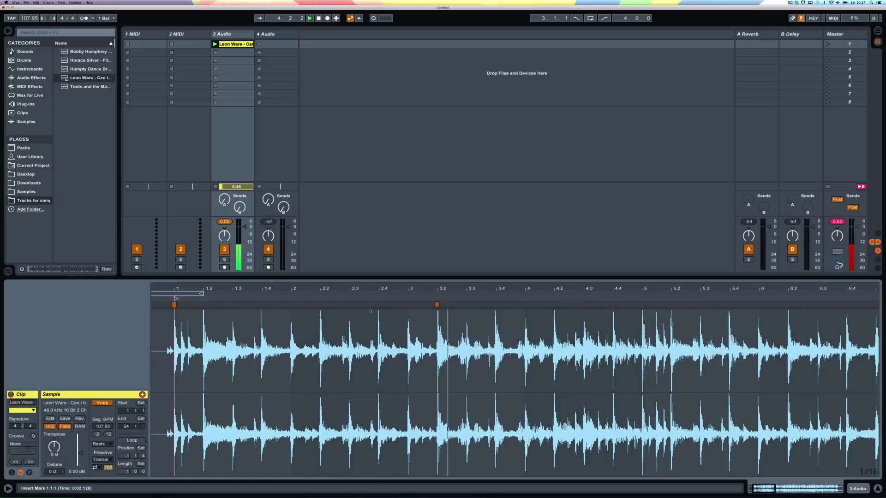
mouse_move(374, 306)
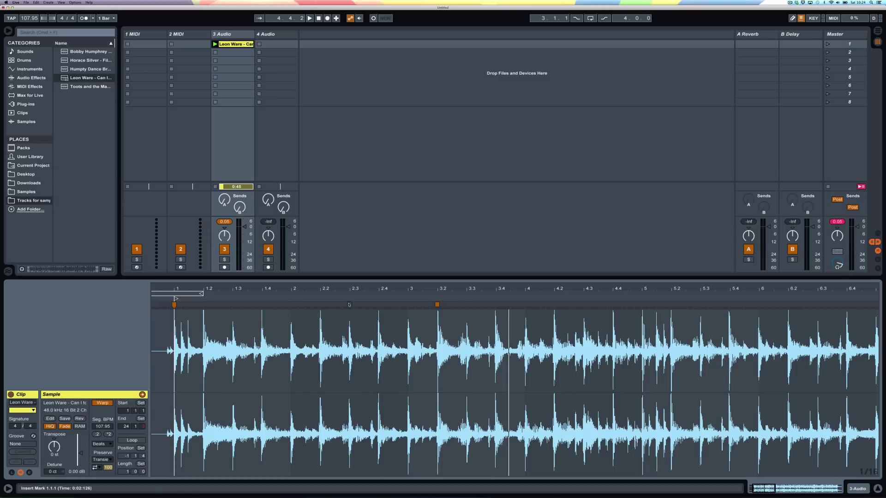
Set bar 1 at a later transient and audition the new start
right_click(319, 305)
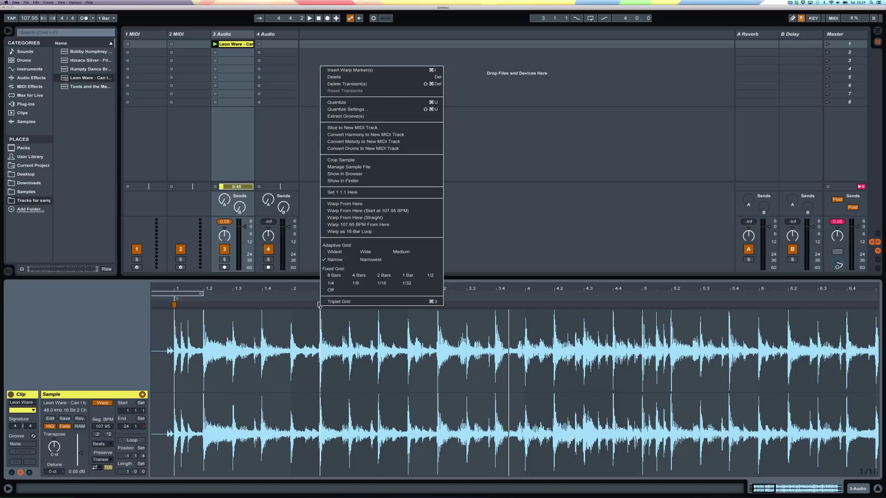
click(343, 192)
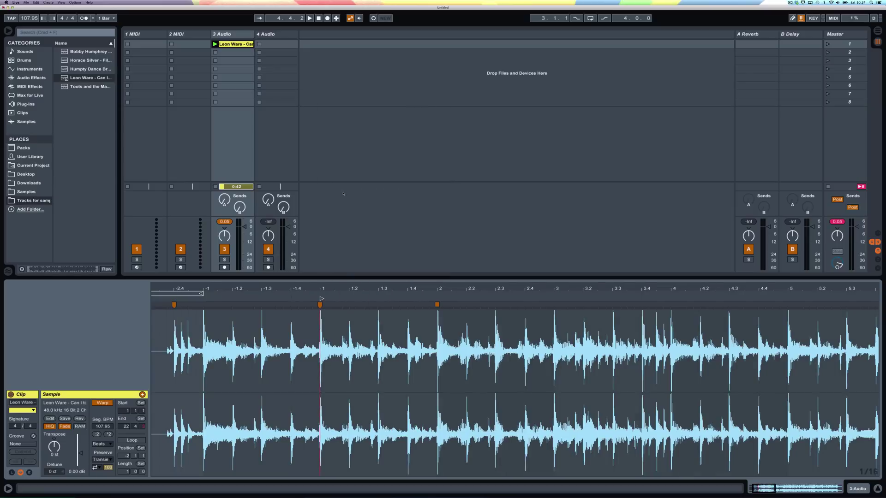
key(space)
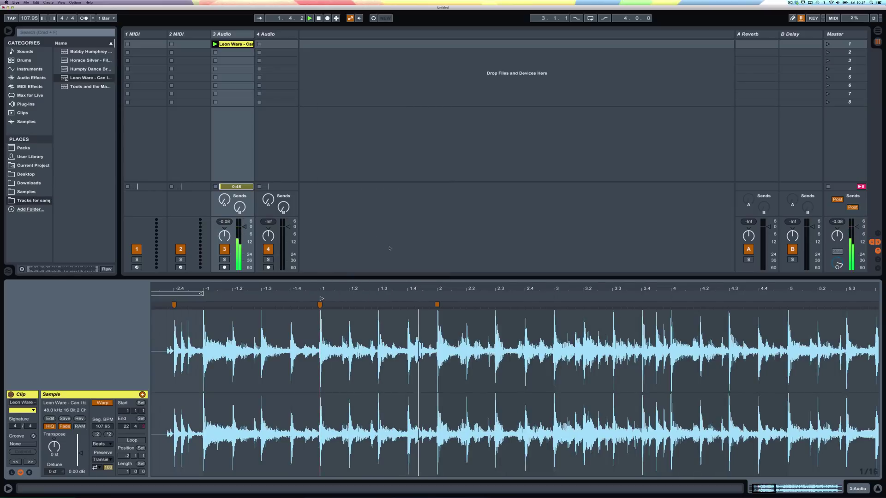
key(space)
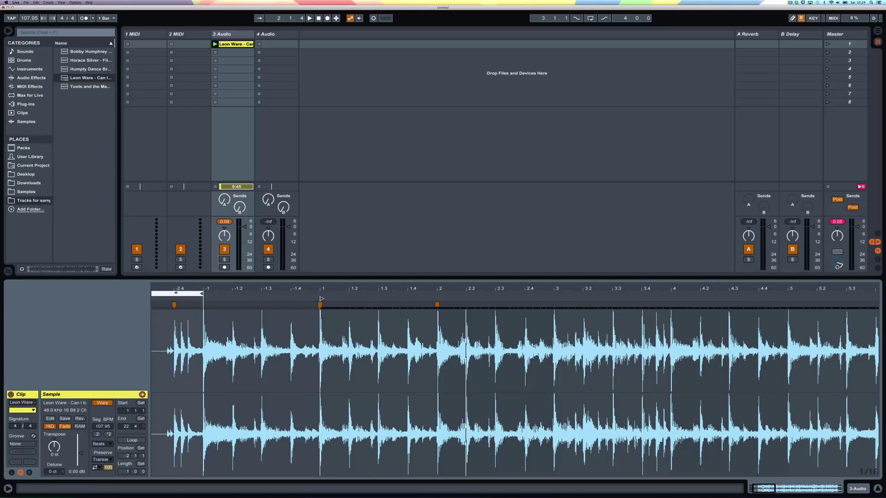
Loop the clip over bars 1–2 with Loop on and the start at bar 1, then play it
drag(176, 293, 407, 300)
drag(322, 299, 377, 295)
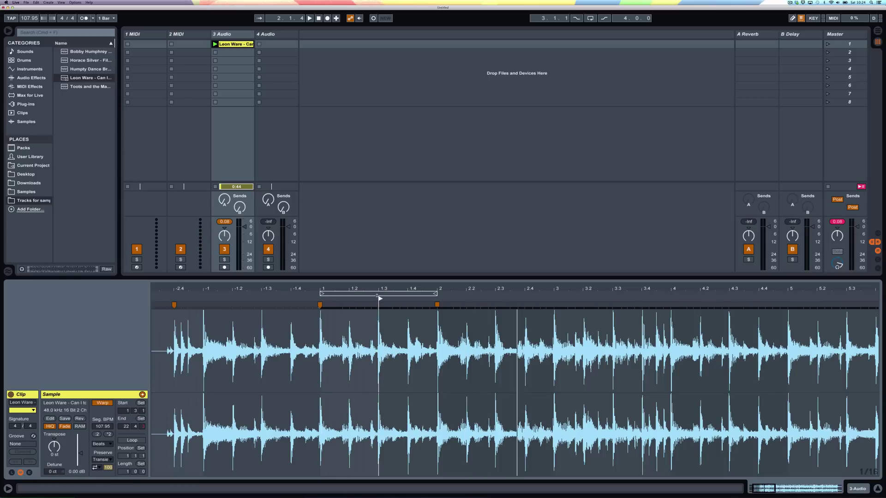
click(140, 443)
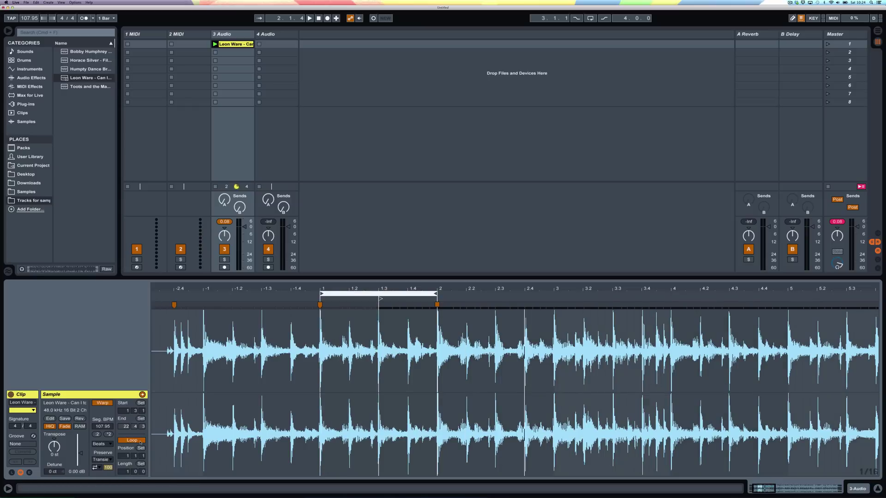
drag(379, 300, 322, 299)
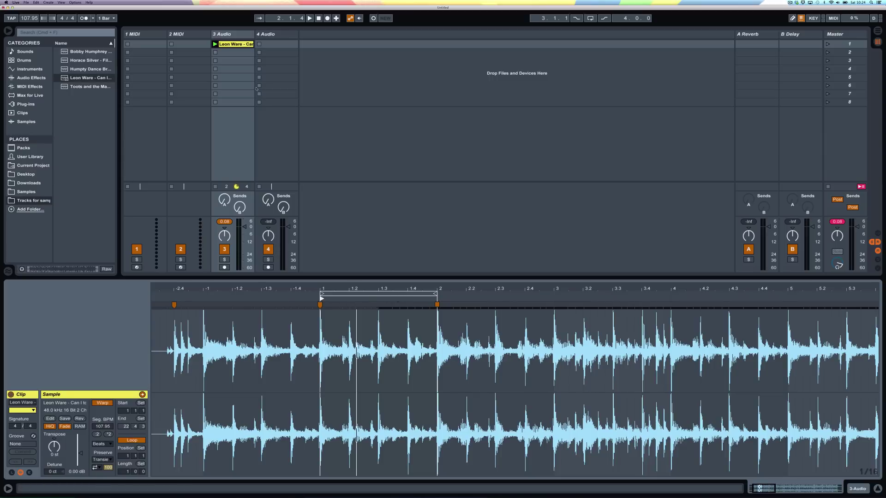
key(space)
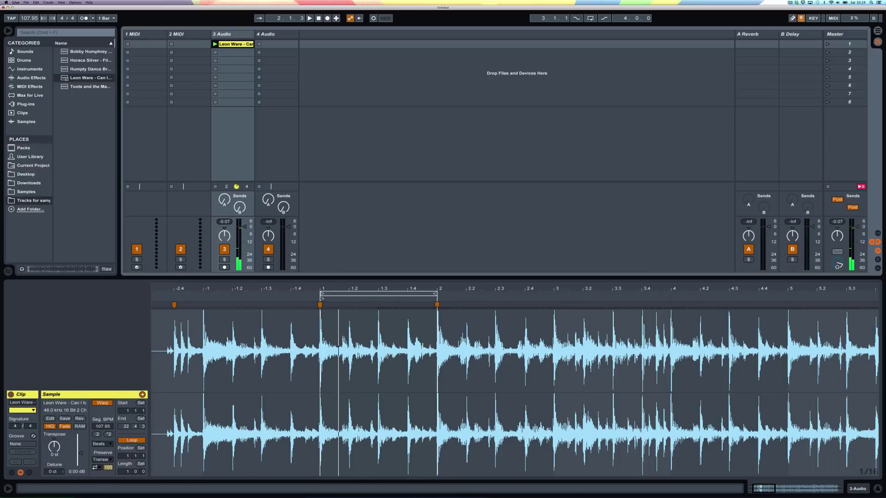
Try a longer loop from bar -1, then one near beat 1.2, relaunching the clip each time
key(space)
drag(321, 293, 204, 293)
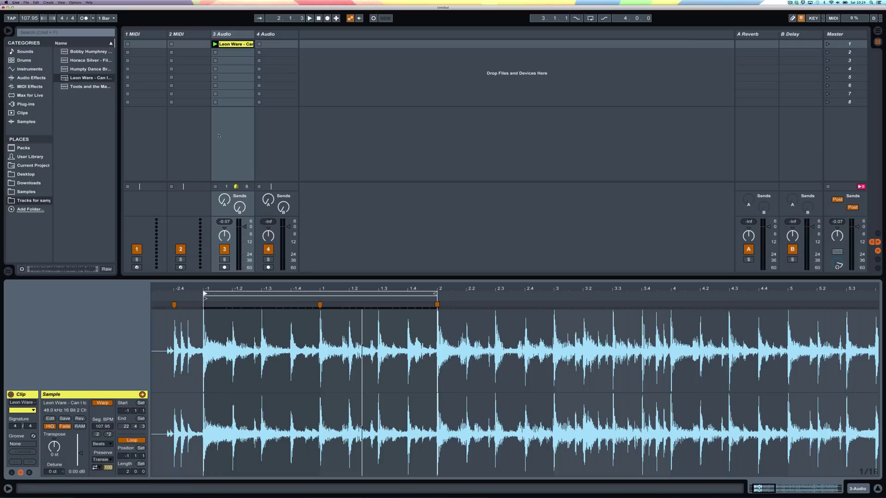
click(215, 44)
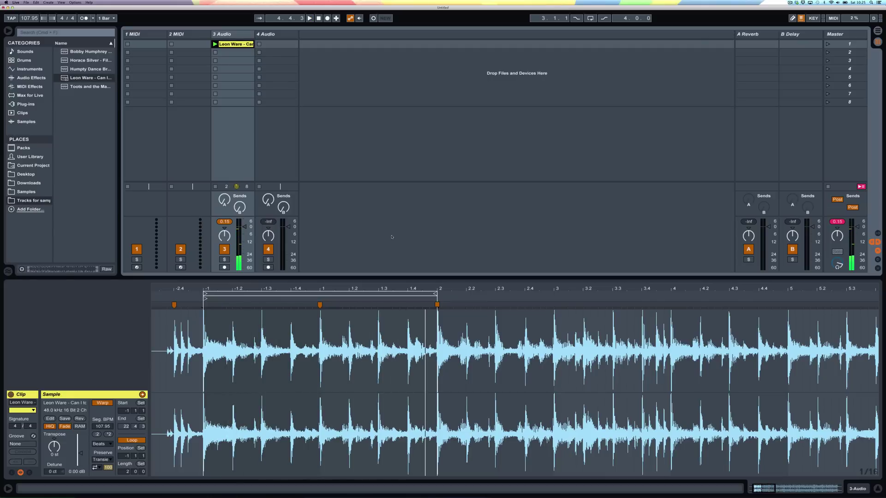
key(space)
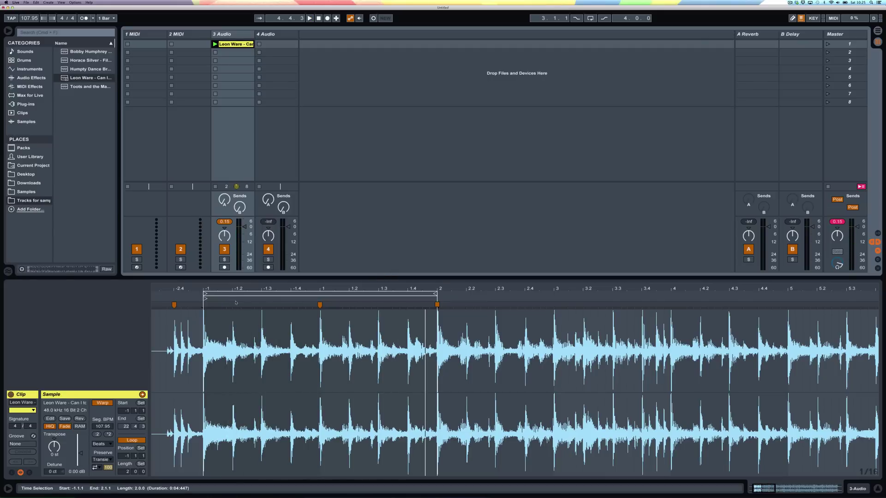
mouse_move(205, 294)
mouse_down()
mouse_move(380, 295)
mouse_move(320, 307)
mouse_move(381, 295)
mouse_up()
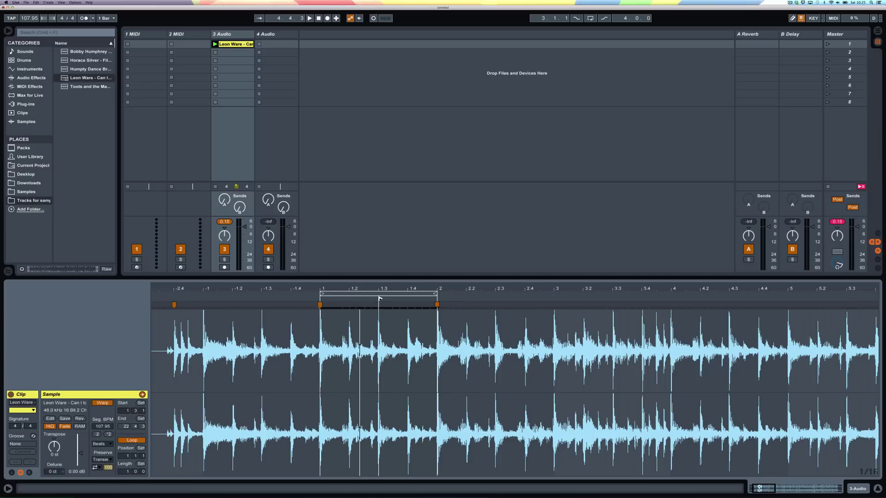
click(215, 45)
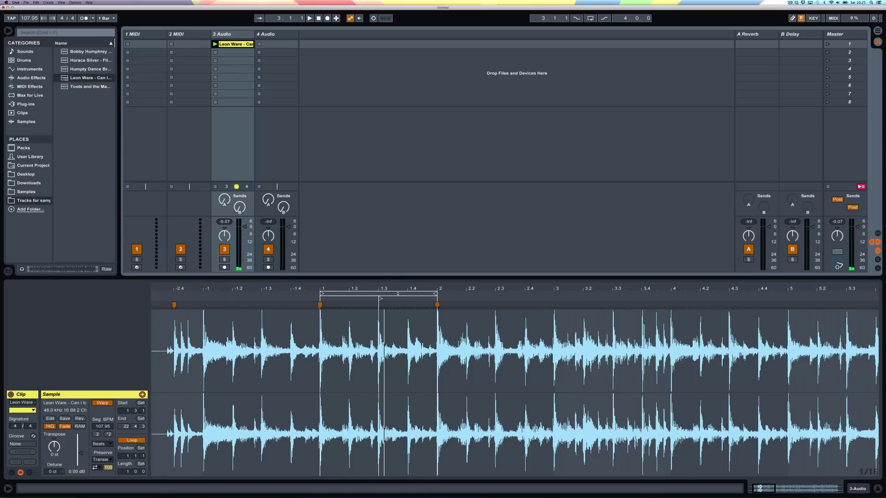
Settle the one-bar loop on 1.3 to 2.3 and audition it
drag(420, 293, 511, 299)
click(498, 300)
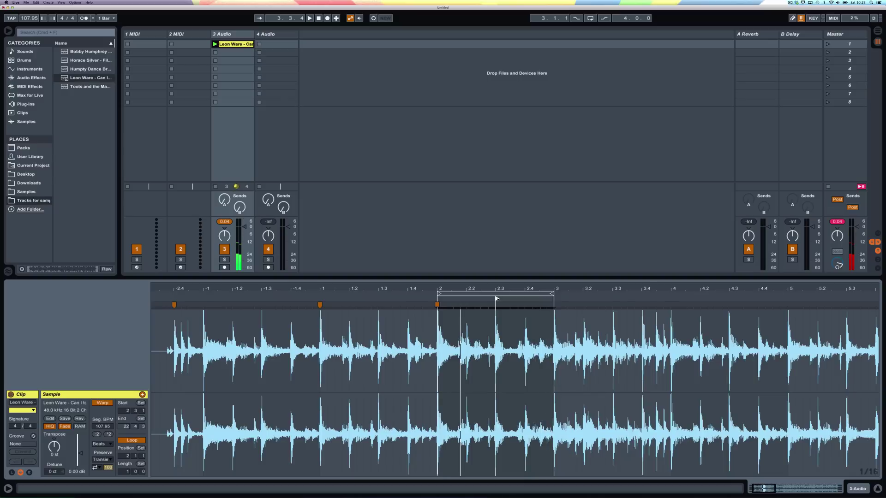
key(space)
mouse_move(491, 294)
mouse_down()
mouse_move(421, 299)
mouse_move(439, 299)
mouse_up()
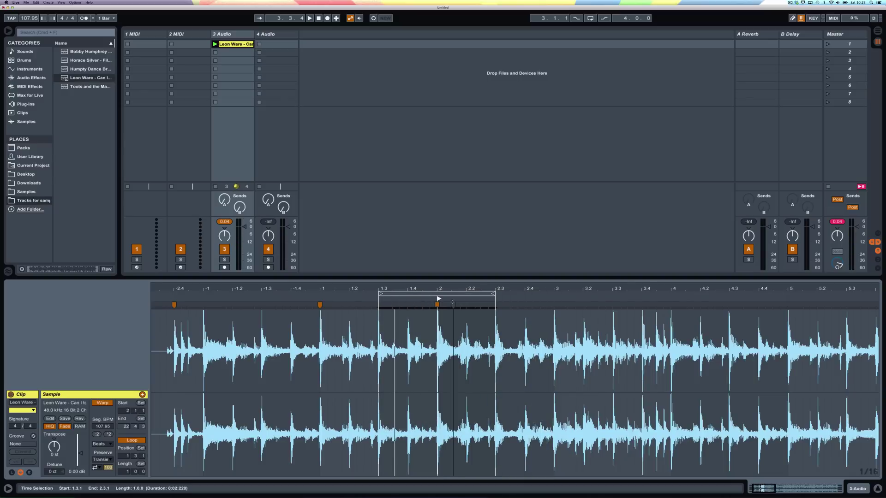
key(space)
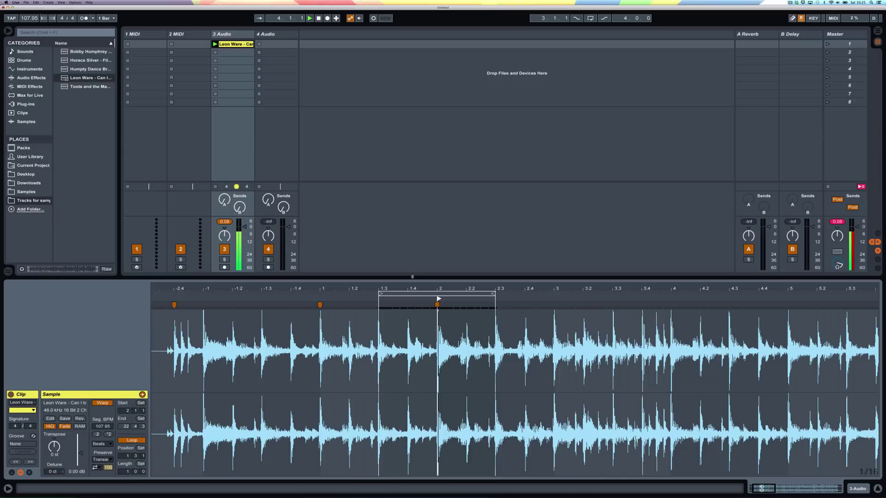
key(space)
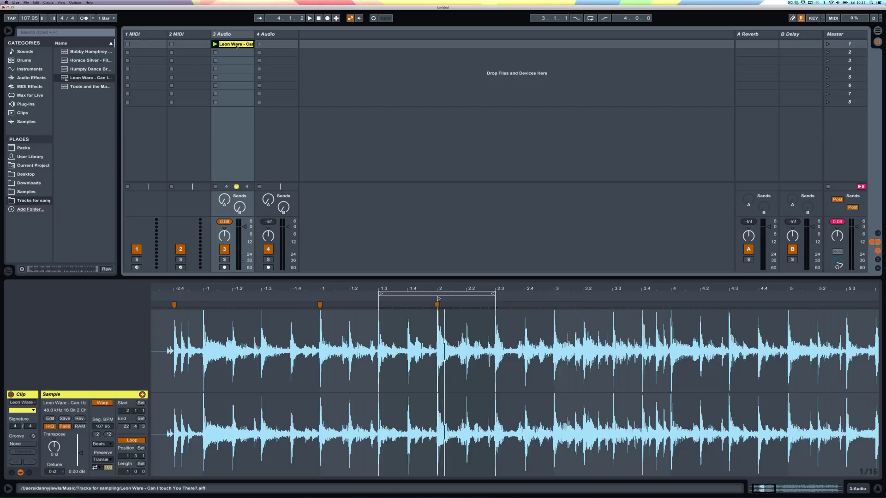
Duplicate the clip into slot 2, launch it, and slide its loop to -1.3–1.3
key(super+d)
click(214, 53)
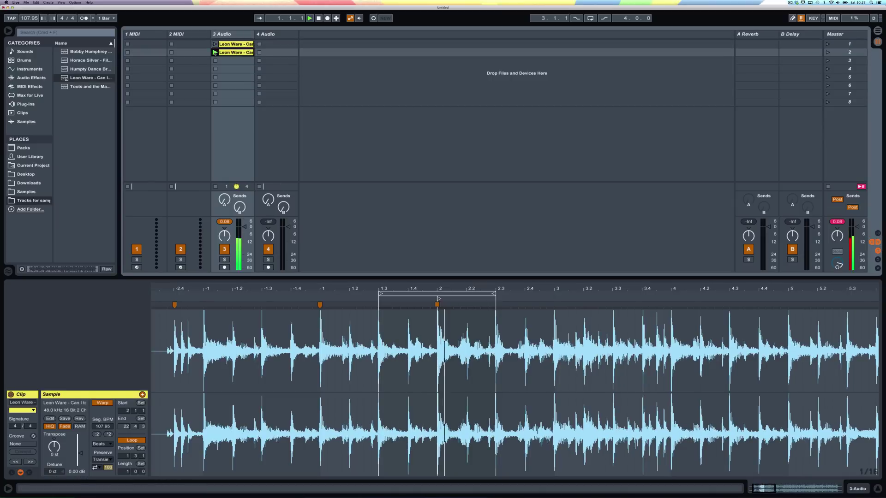
drag(408, 294, 357, 294)
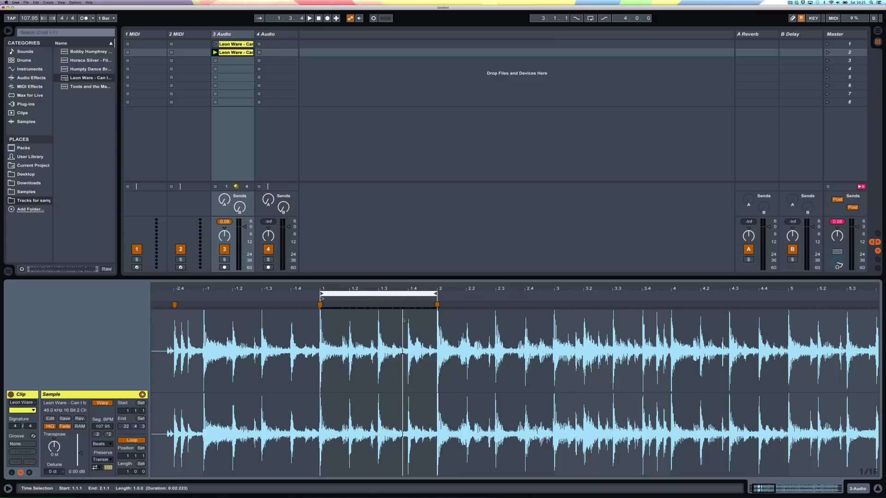
click(372, 299)
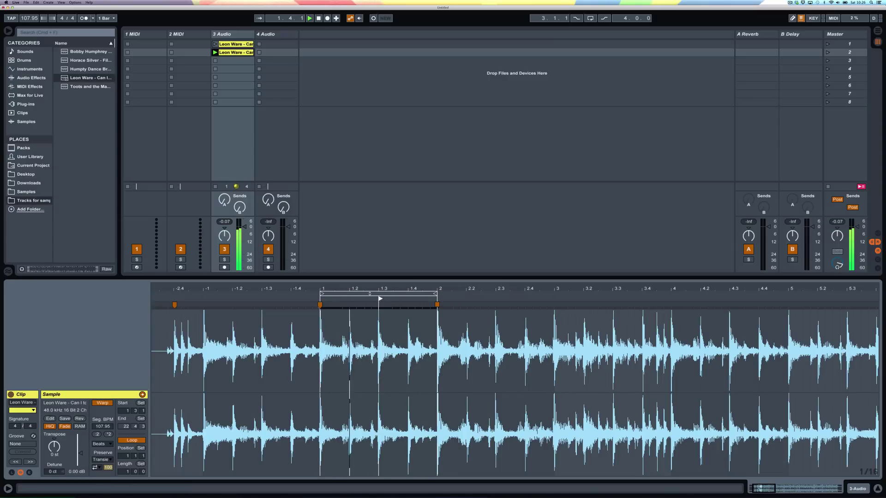
drag(369, 294, 317, 294)
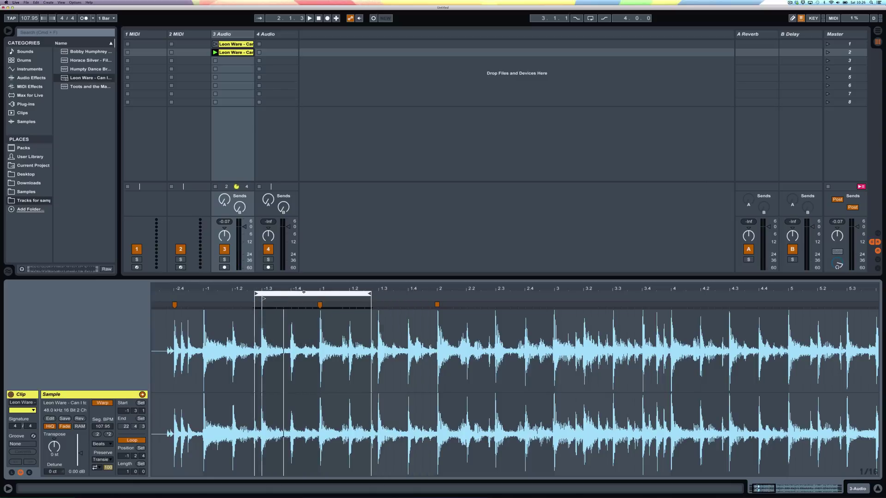
drag(304, 293, 309, 293)
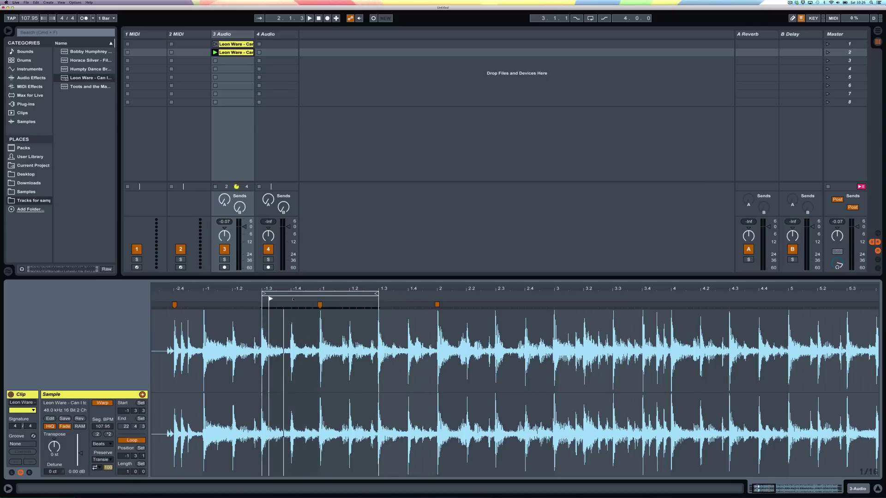
click(321, 299)
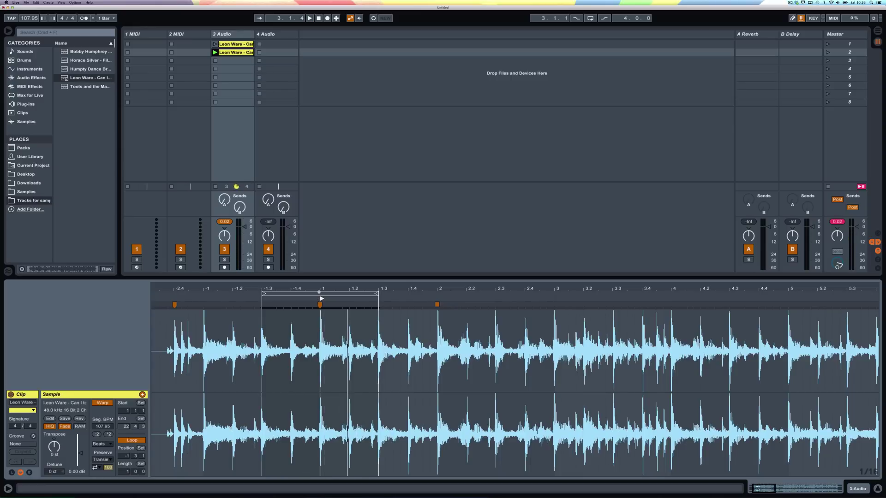
Try the slot-2 loop at -1 to 1 with start -1.3, then move it to bars 2–3
drag(324, 294, 266, 296)
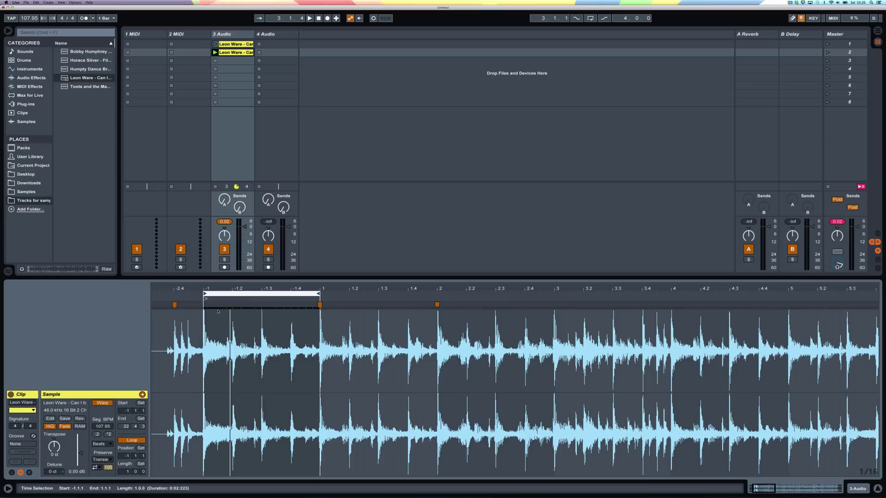
drag(205, 299, 263, 299)
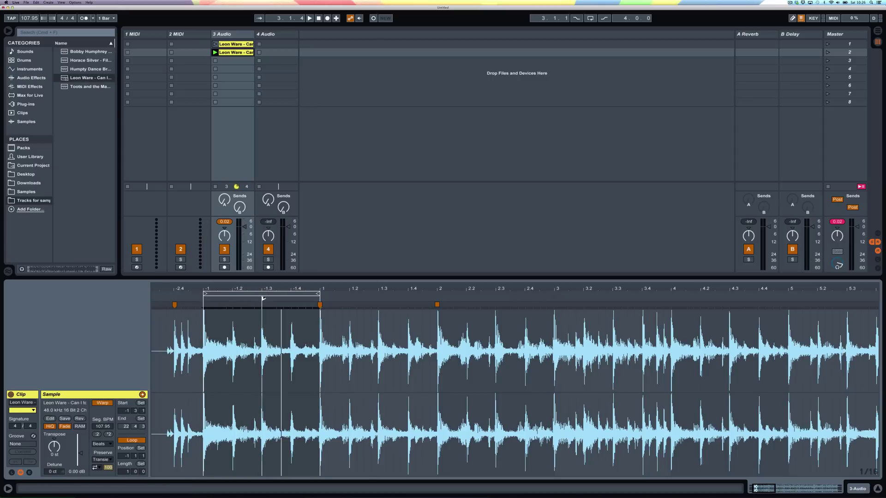
key(space)
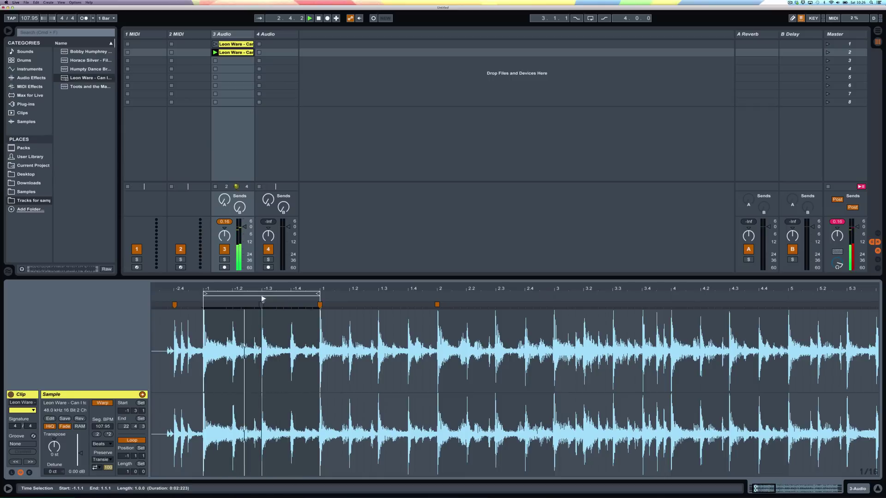
key(space)
drag(256, 295, 490, 301)
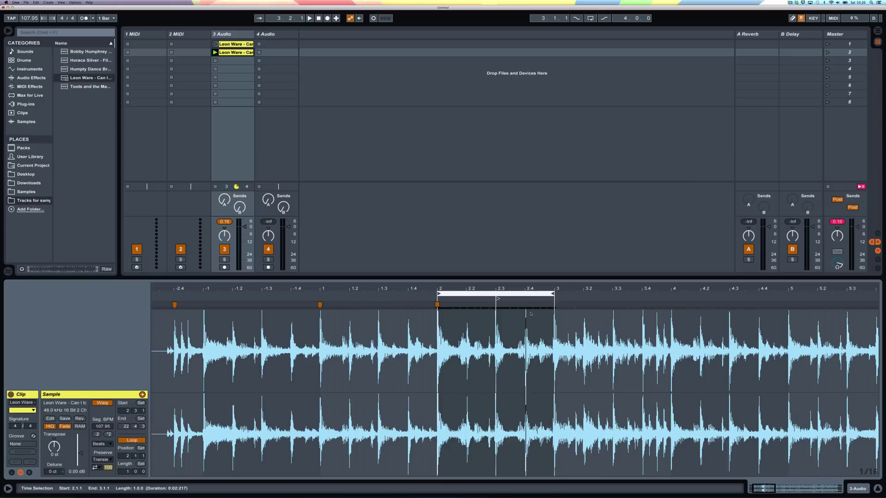
Play the slot-2 clip, shift its loop to 2.3–3.3 and move the start marker to bar 3
key(space)
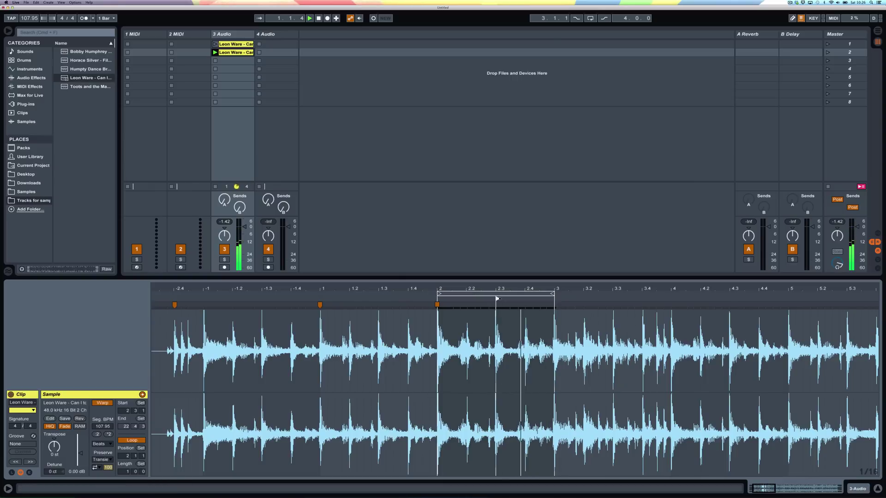
drag(497, 298, 557, 296)
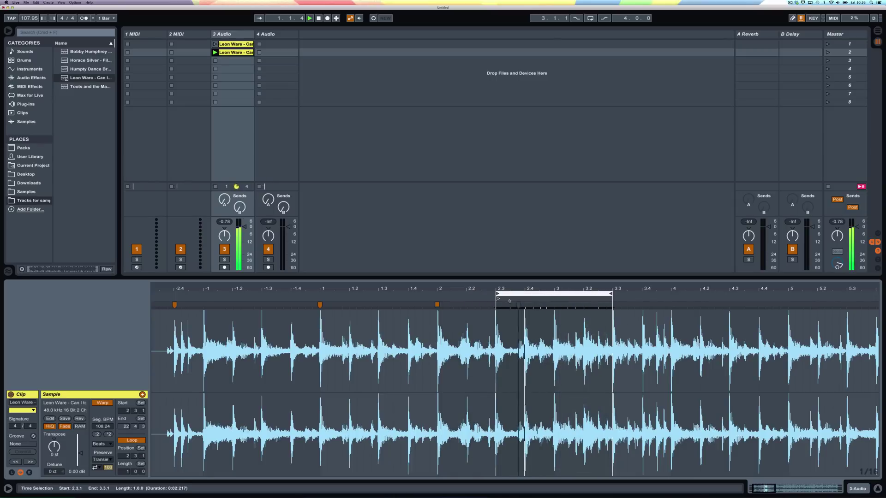
drag(498, 299, 555, 299)
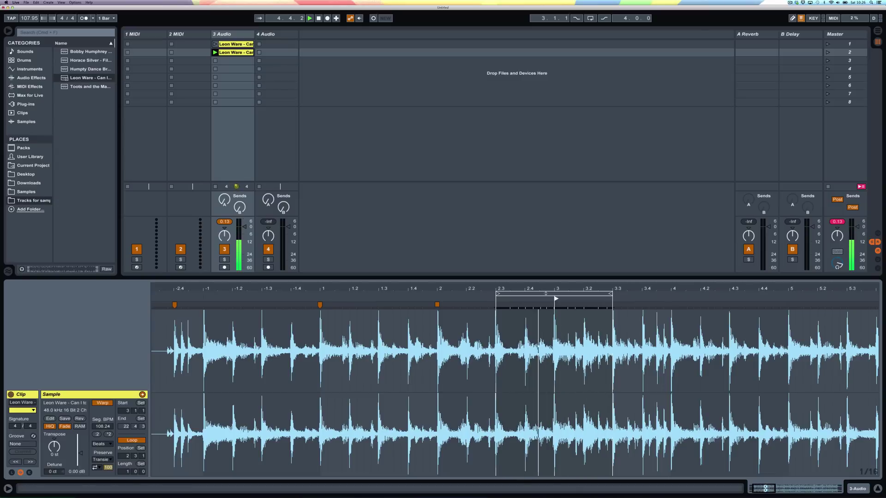
Lower the 3 Audio track volume to -3 dB and restart playback
key(space)
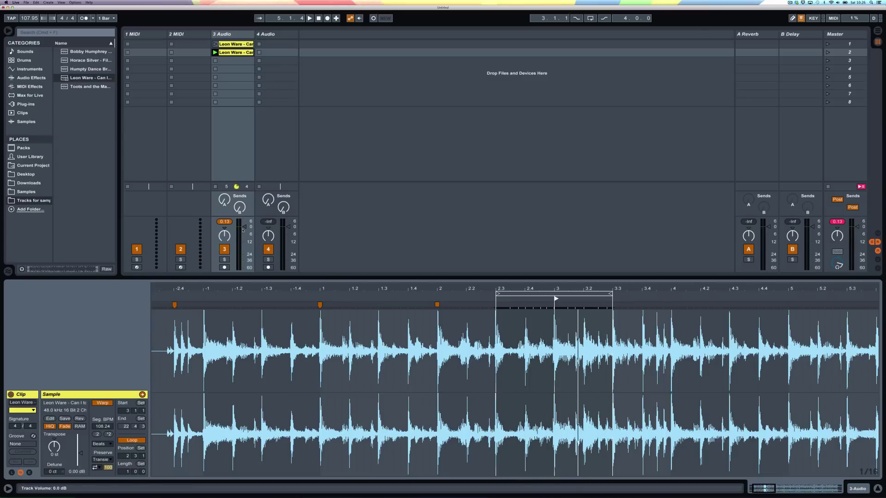
drag(244, 226, 244, 230)
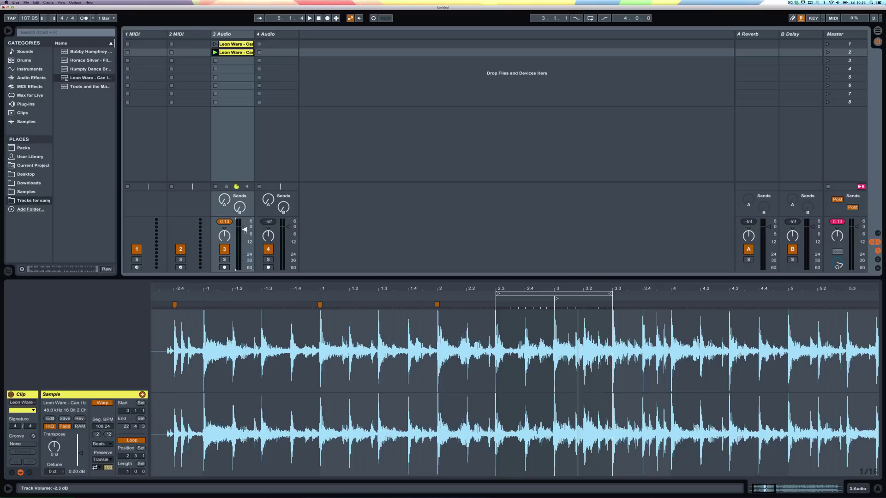
click(838, 222)
key(space)
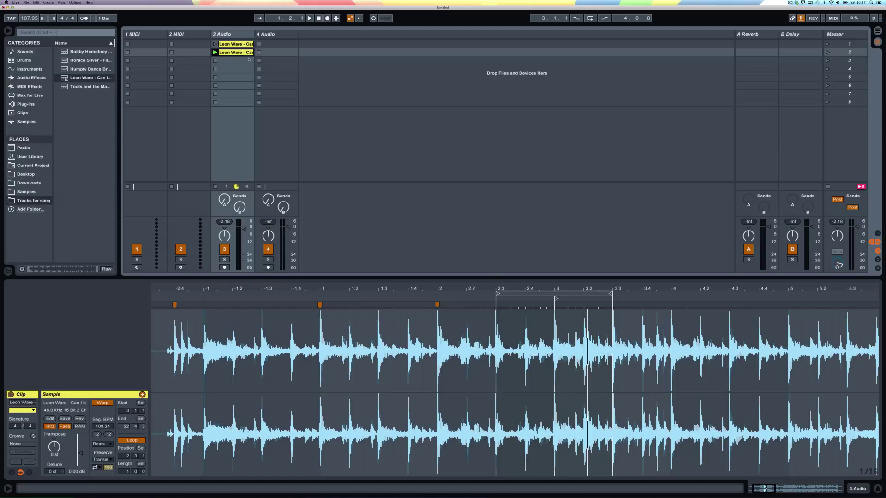
Reselect the slot-2 clip and check its loop region and start point
click(249, 59)
click(244, 53)
click(533, 295)
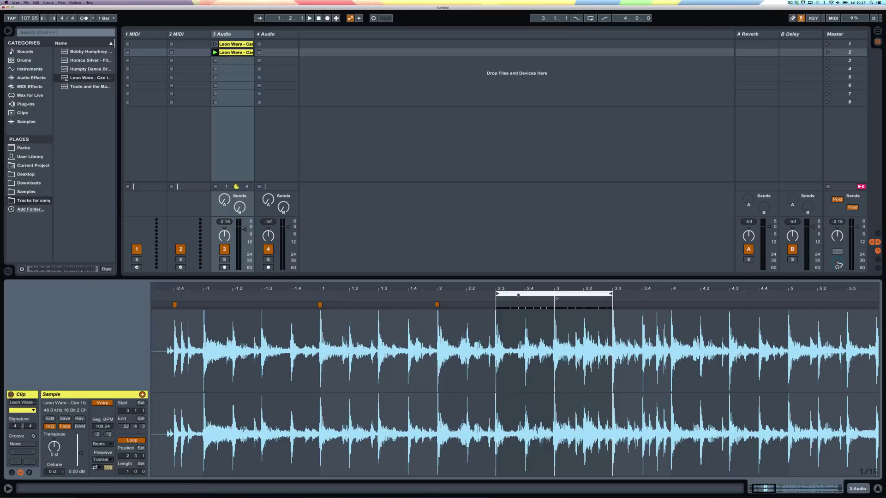
click(554, 300)
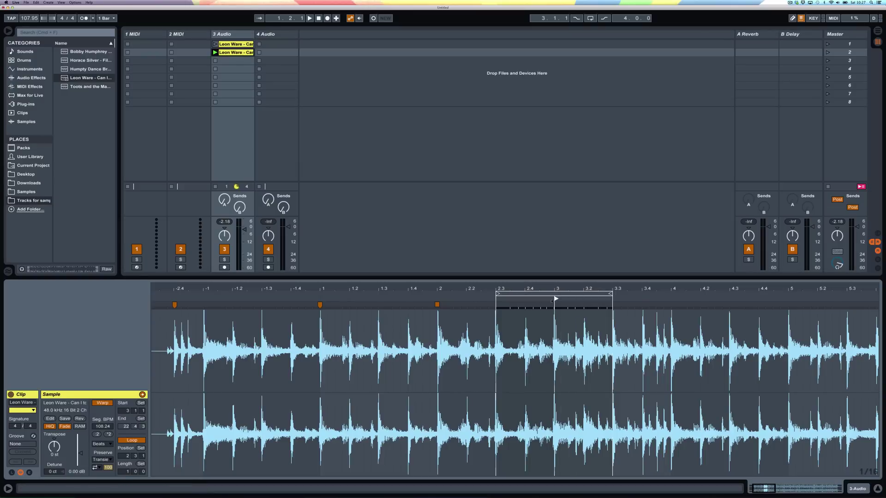
Set the slot-2 clip's start to 2.4.1, then 2.4.4, and shift its loop to 3.3–4.3
drag(553, 300, 526, 300)
key(space)
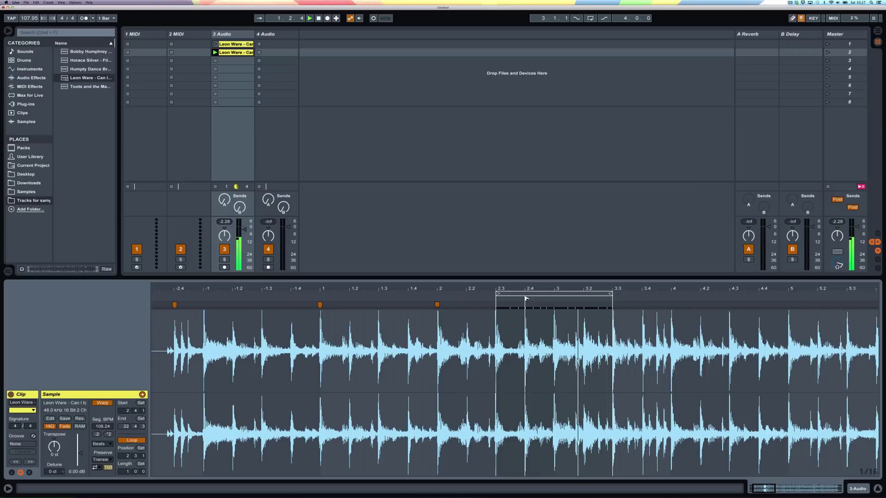
drag(526, 299, 555, 300)
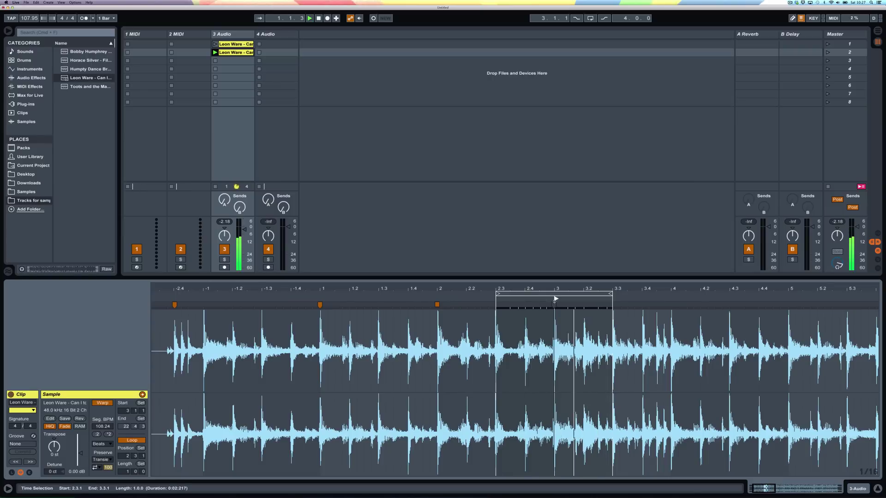
click(554, 292)
drag(554, 293, 671, 299)
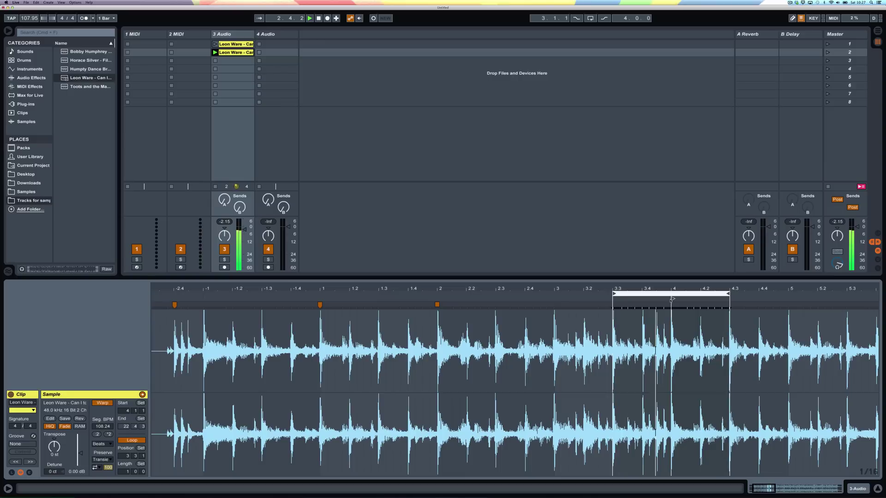
click(631, 308)
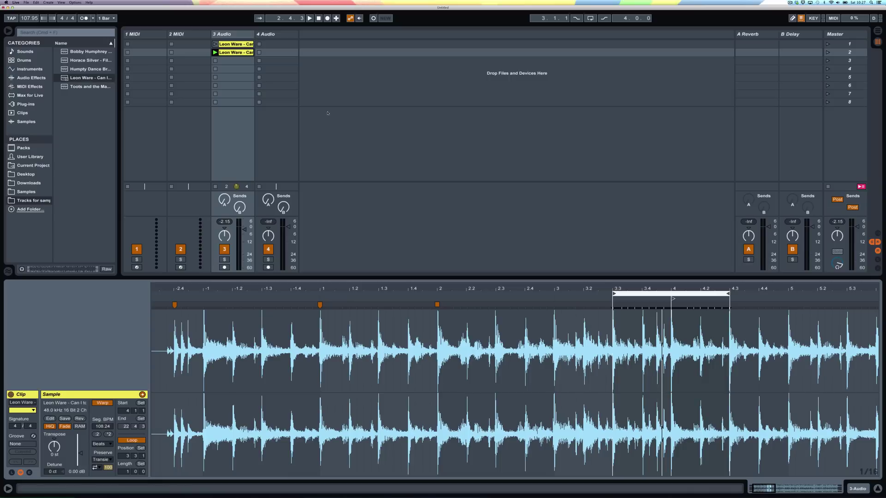
click(260, 52)
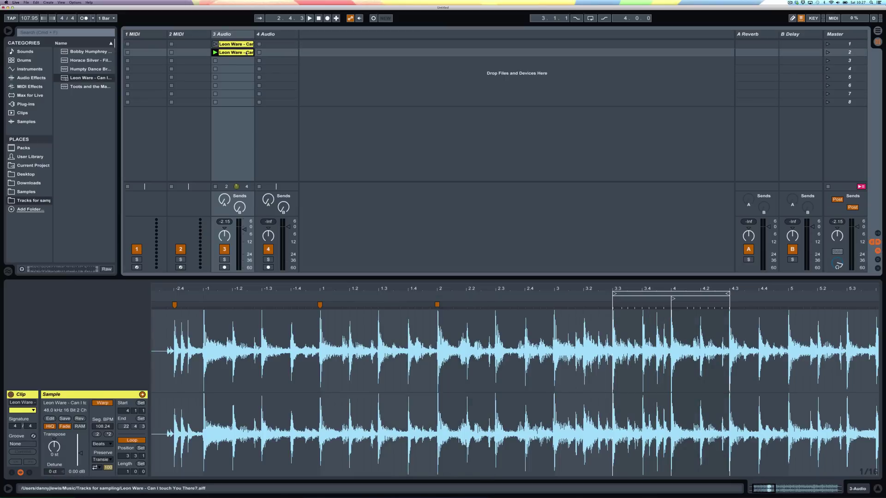